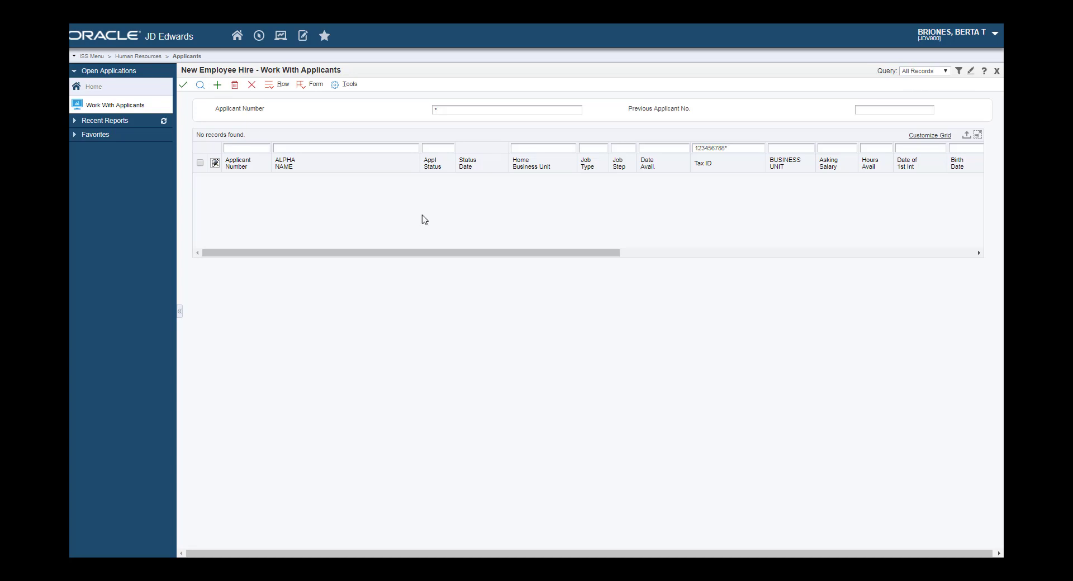
- Clear the old Tax ID filter value and start a new blank applicant record
left_click_drag(735, 147, 619, 147)
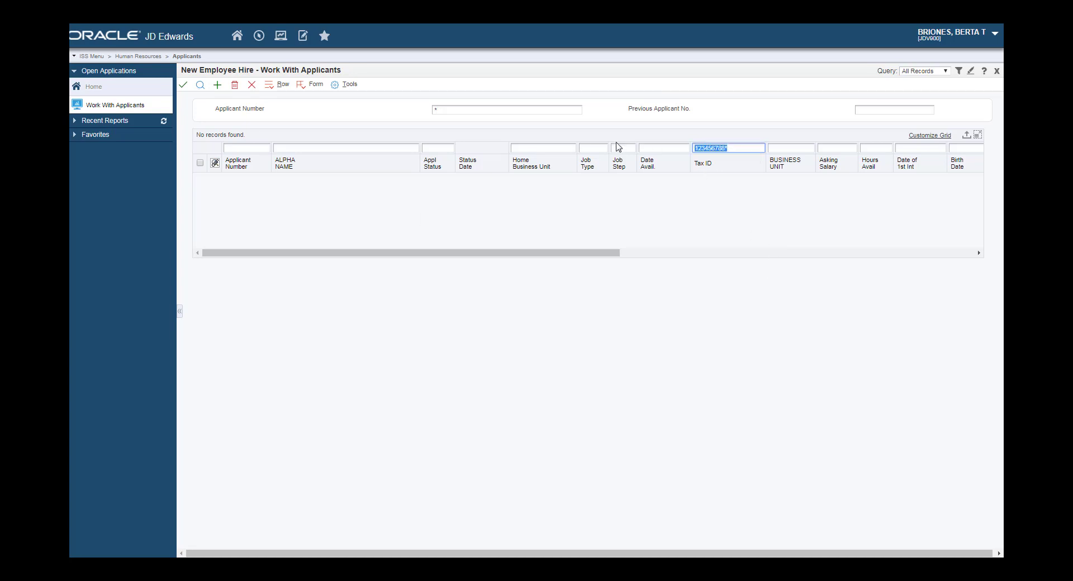
key("BackSpace")
left_click(217, 84)
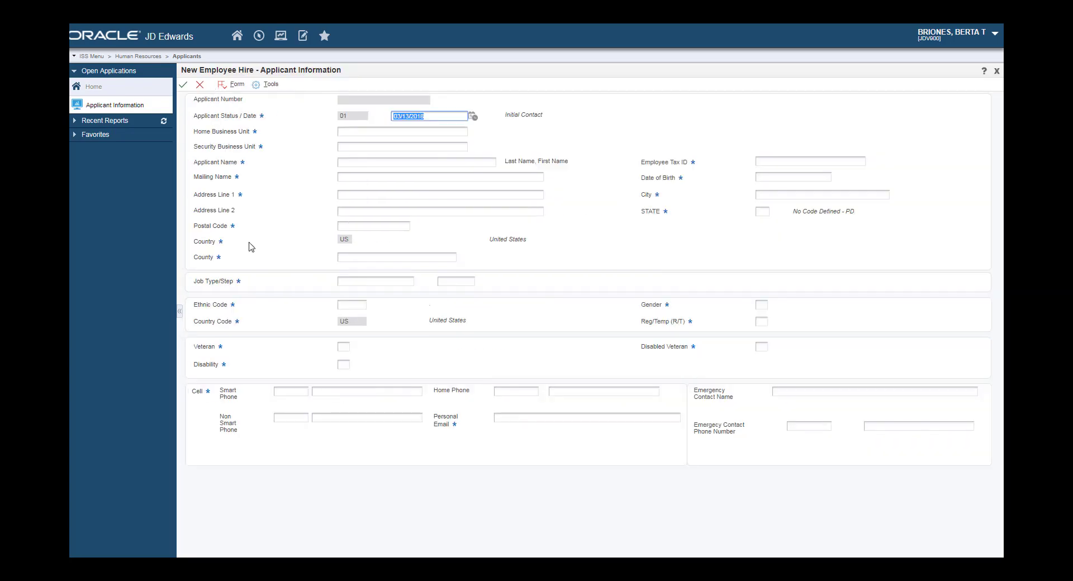
- Set both Home and Security Business Unit to 10300
left_click(416, 133)
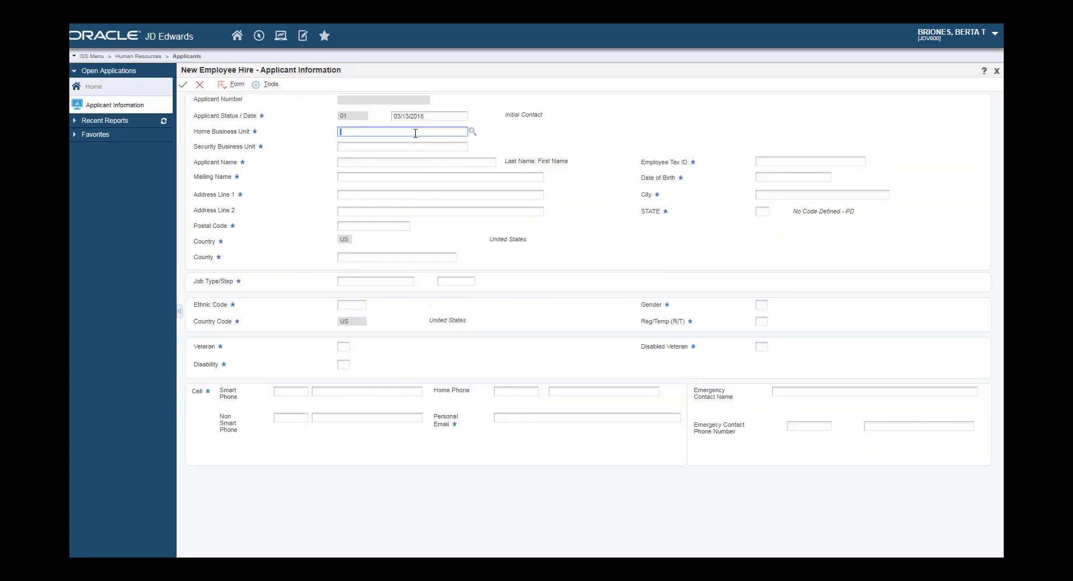
type("10300")
key("Tab")
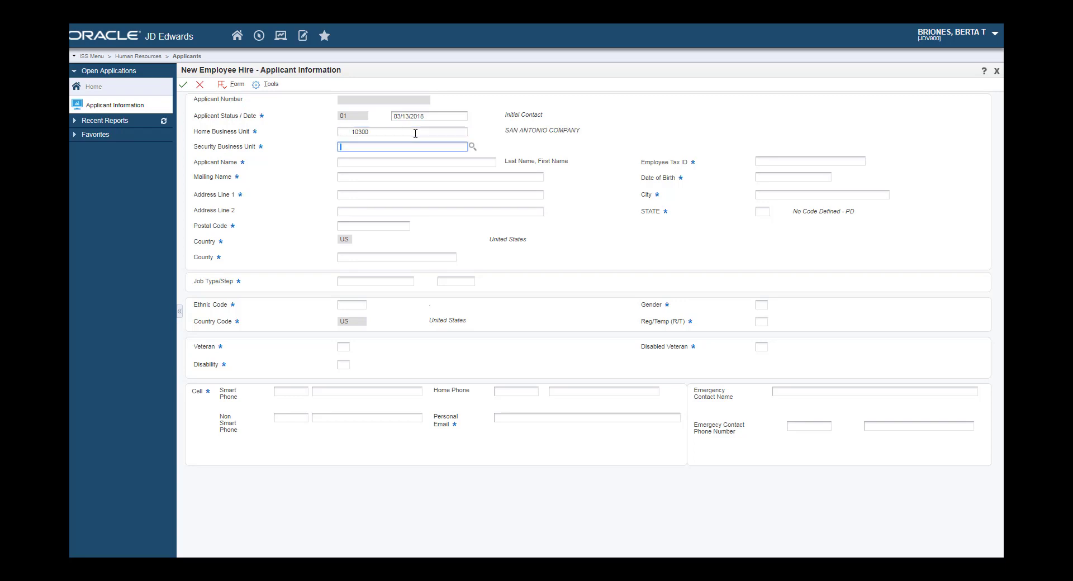
type("10300")
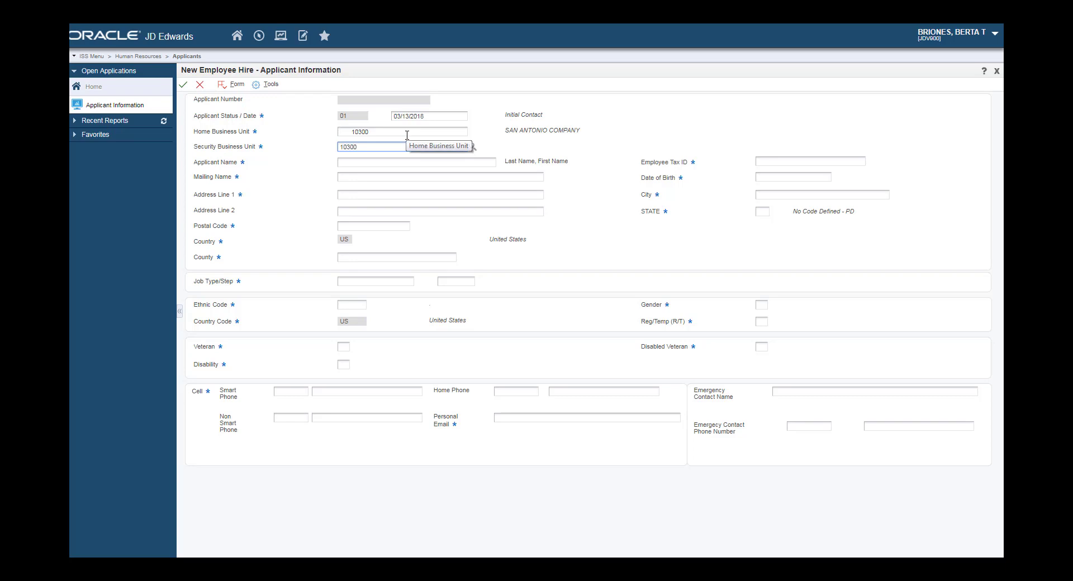
key("Tab")
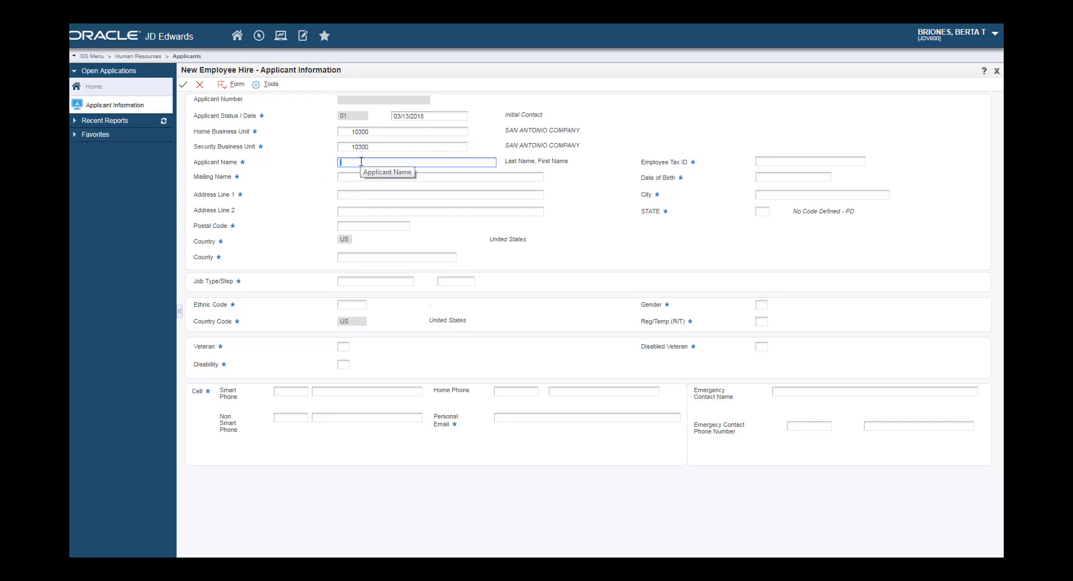
- Enter the applicant's name, tax ID, mailing name, birth date and first address line
type("SMITH")
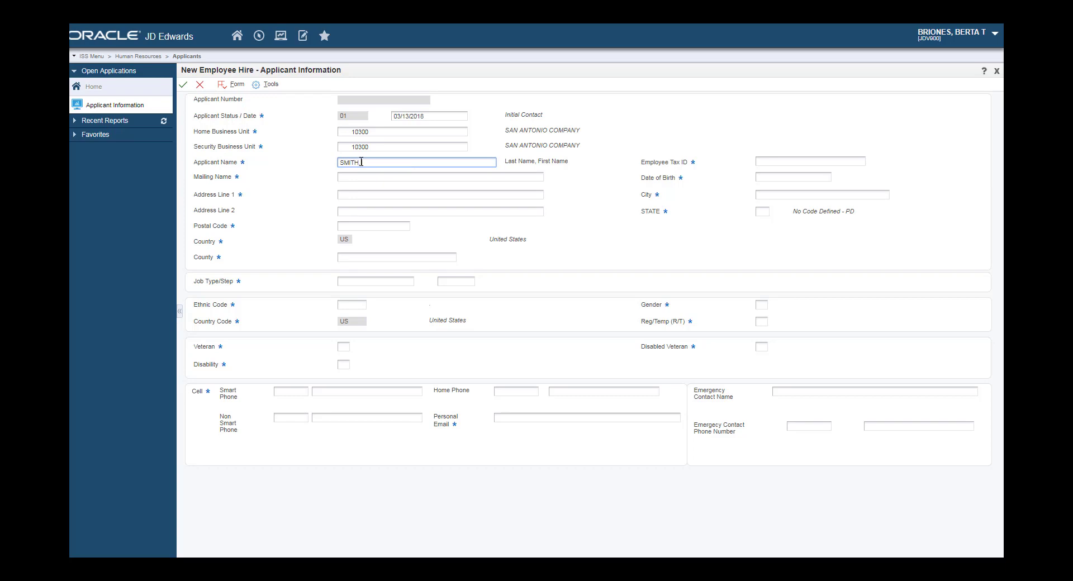
type(", JOHNNY")
key("Tab")
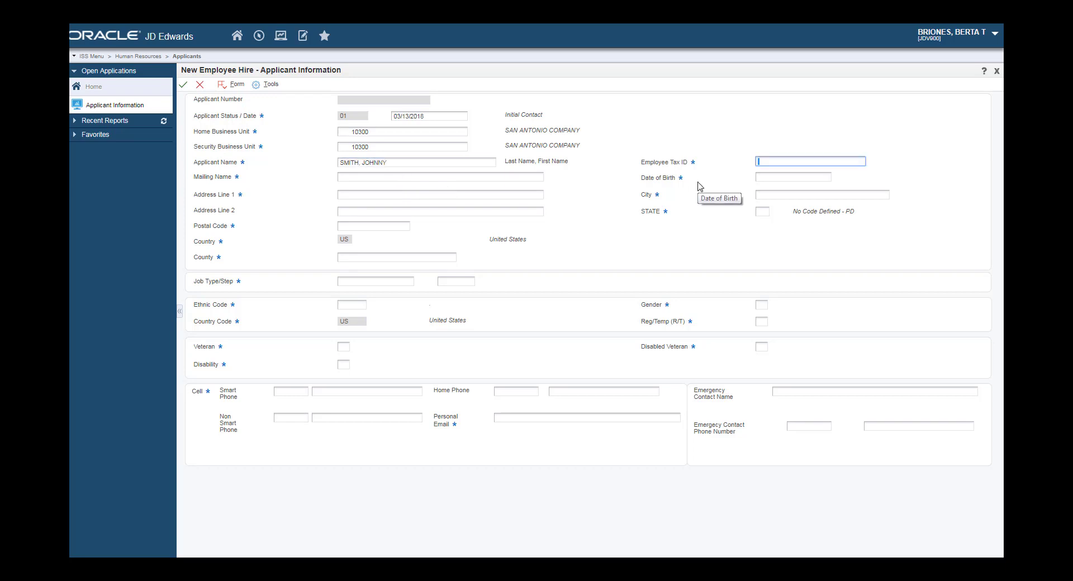
type("123456788")
key("Tab")
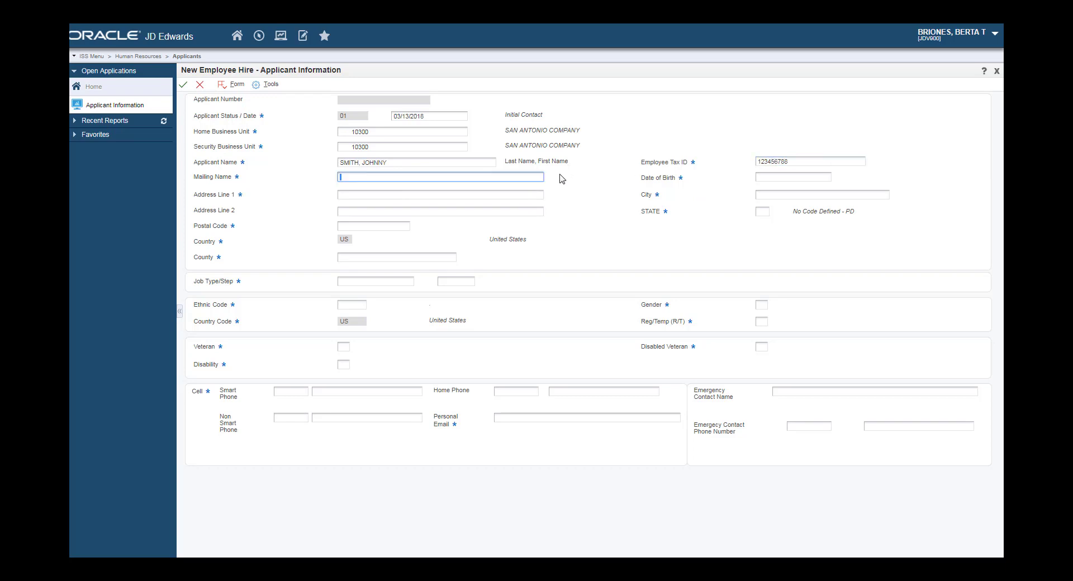
type("JOHNNY SMITH")
key("Tab")
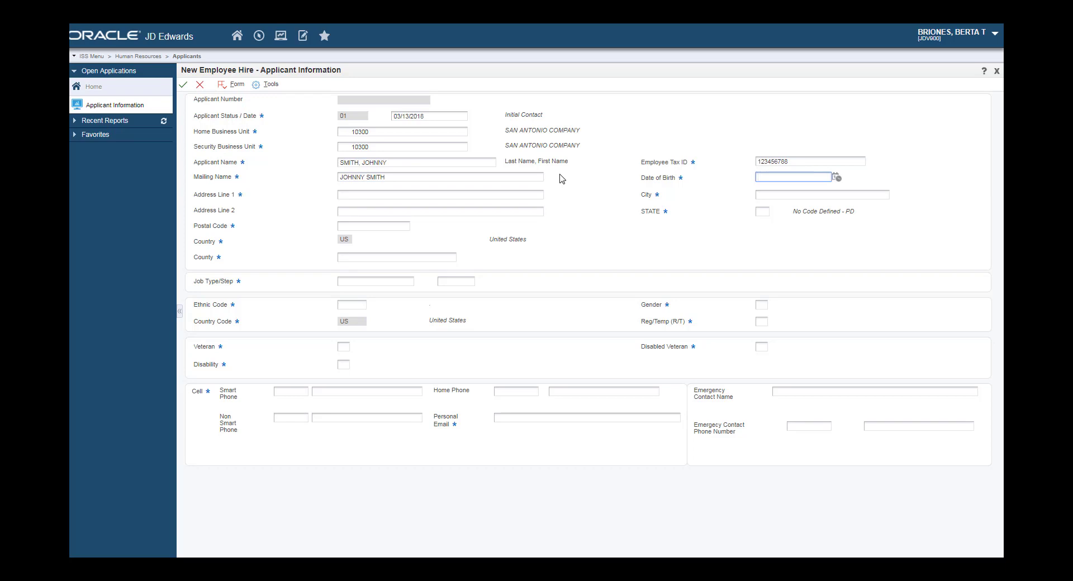
type("07121994")
key("Tab")
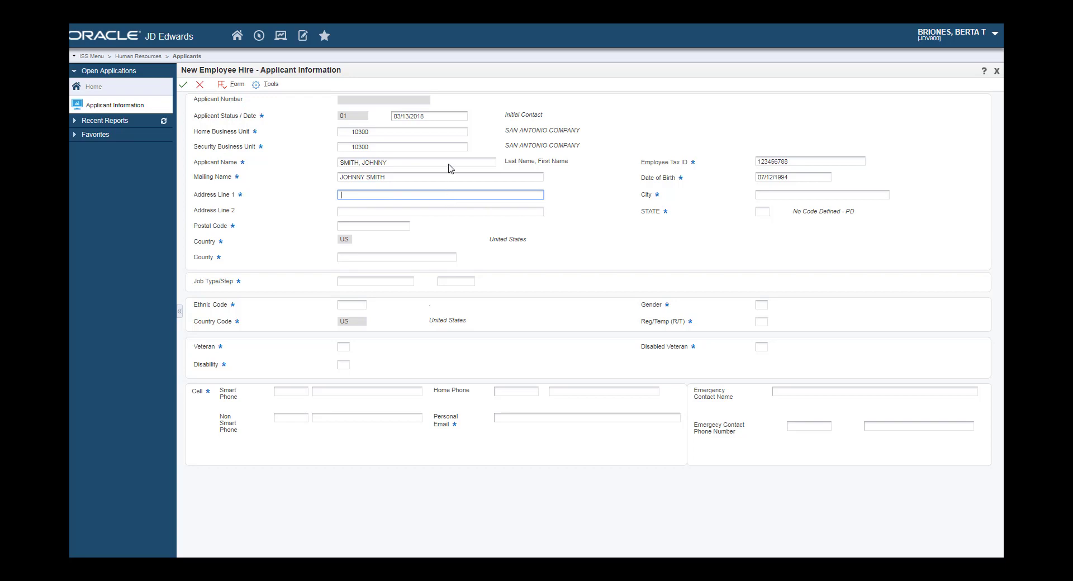
type("123 MAIN ST")
- Fill in the applicant's city, apartment line, state, postal code and county
key("Tab")
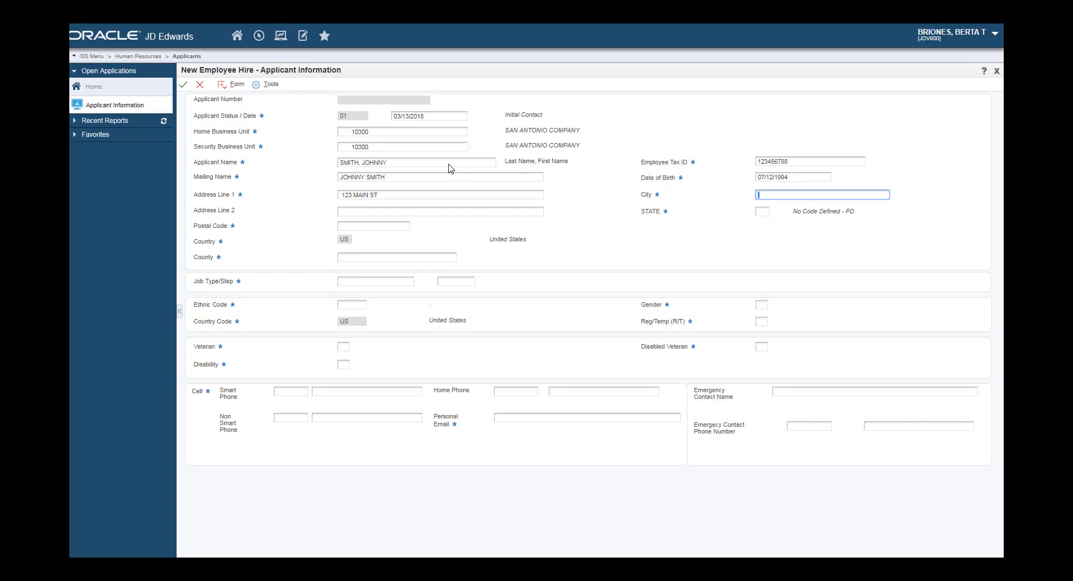
type("SAN ATNTONIO")
key("Tab")
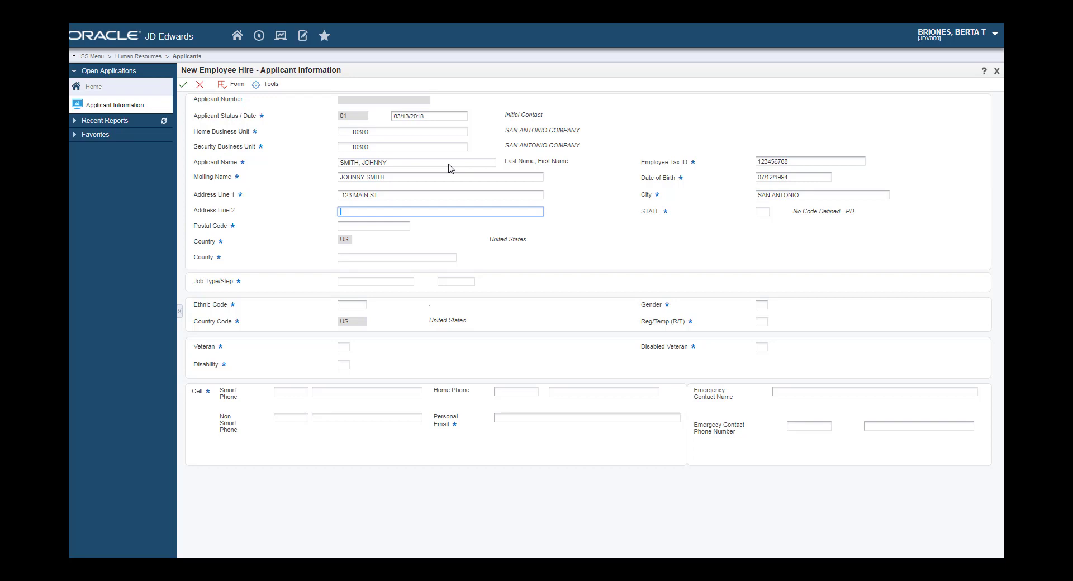
type("APT 1010")
key("Tab")
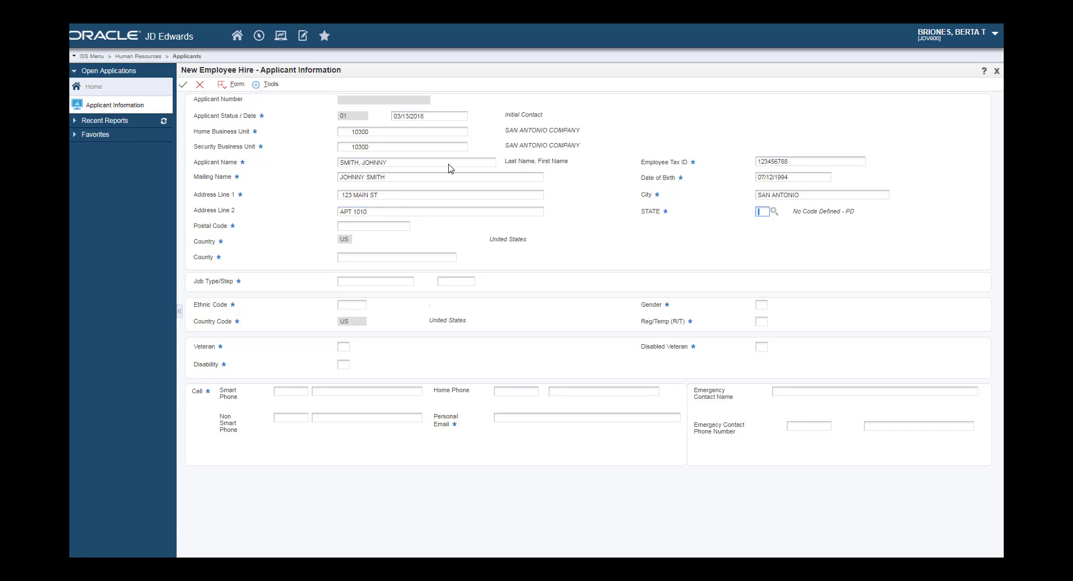
type("TX")
key("Tab")
type("78")
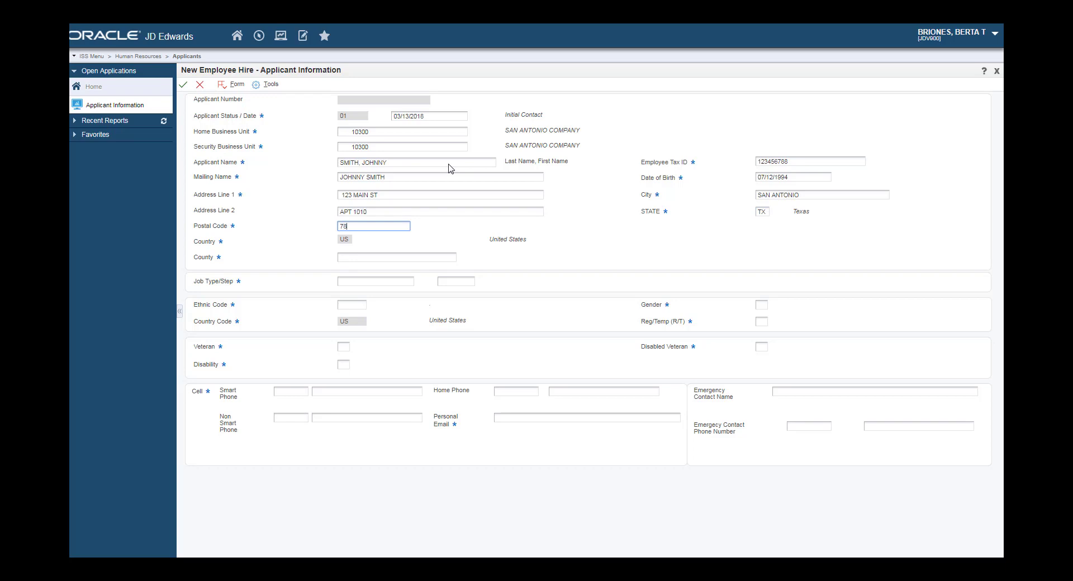
type("210-2342")
key("Tab")
type("B")
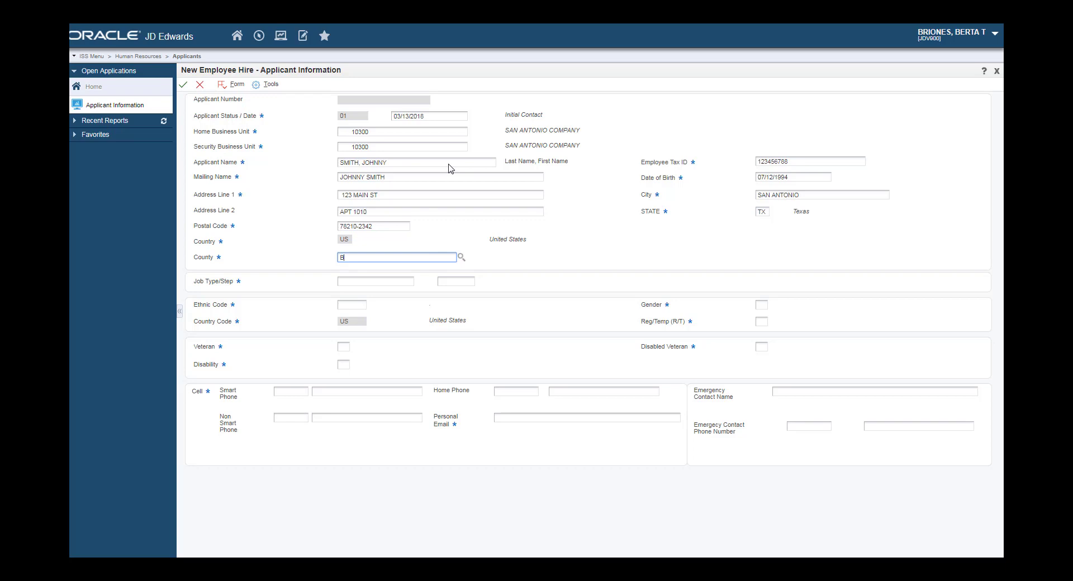
type("EXAR")
key("Tab")
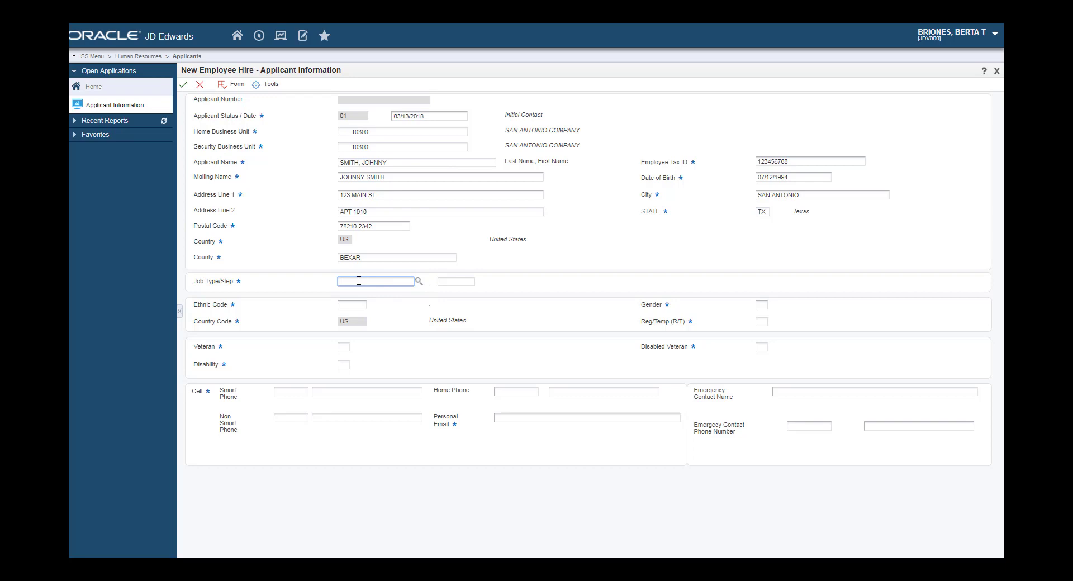
- Pick job type 50126 JANITOR from the Job ID lookup window
left_click(419, 281)
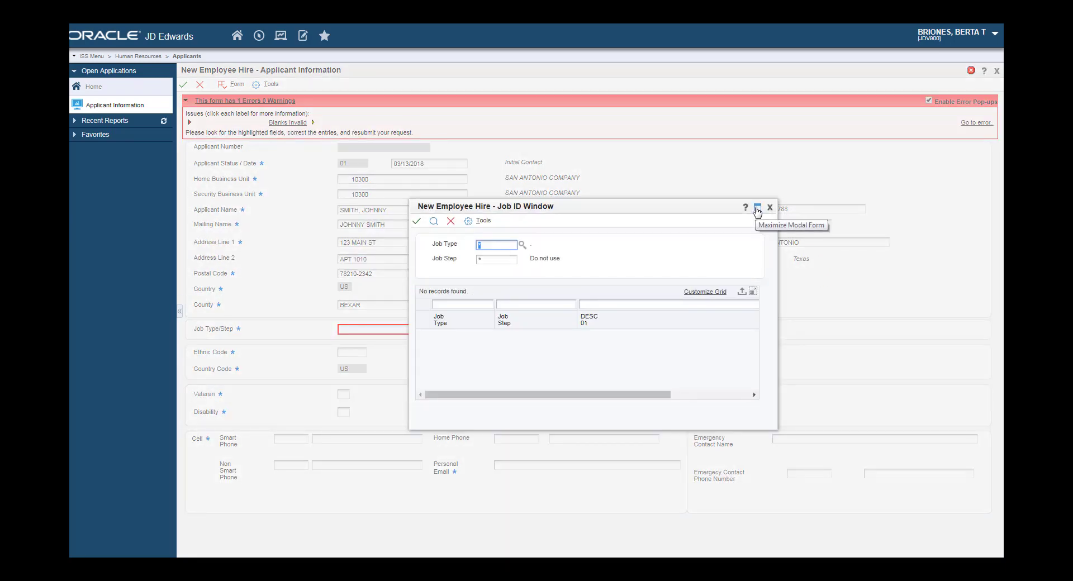
left_click(435, 222)
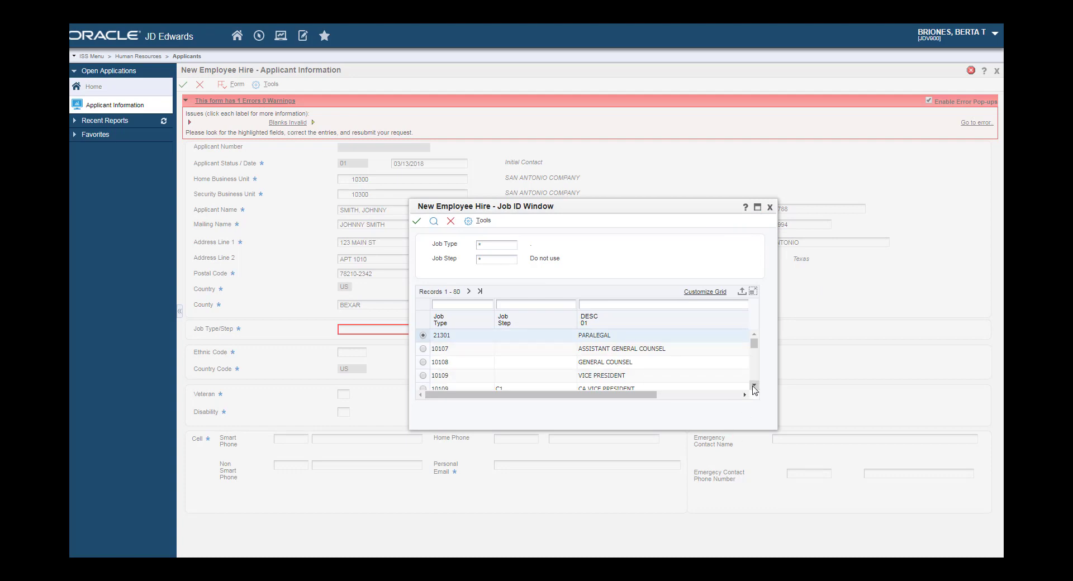
scroll(753, 389, "down", 5)
scroll(754, 390, "down", 5)
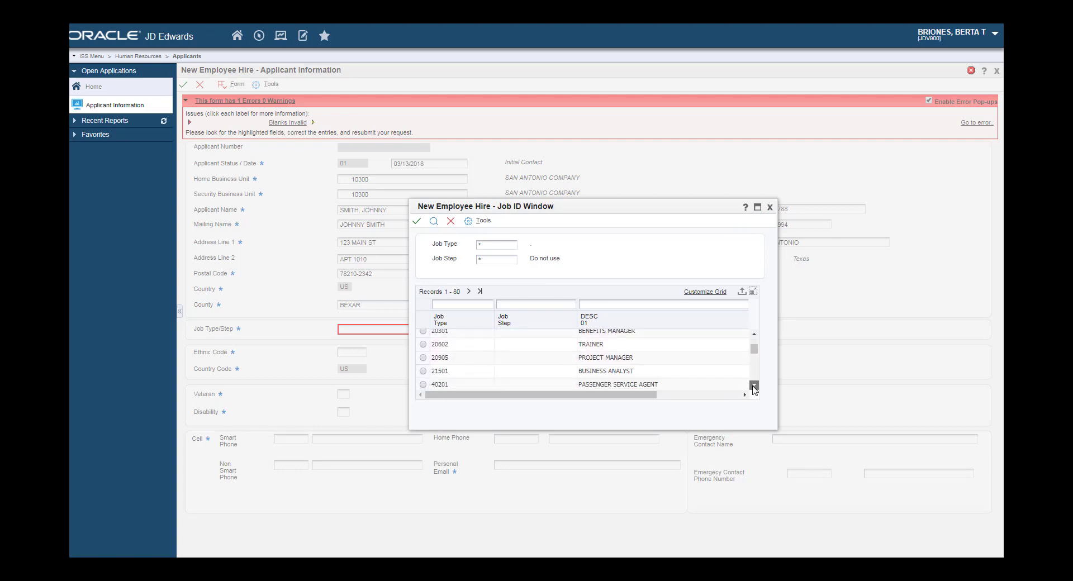
scroll(754, 389, "down", 5)
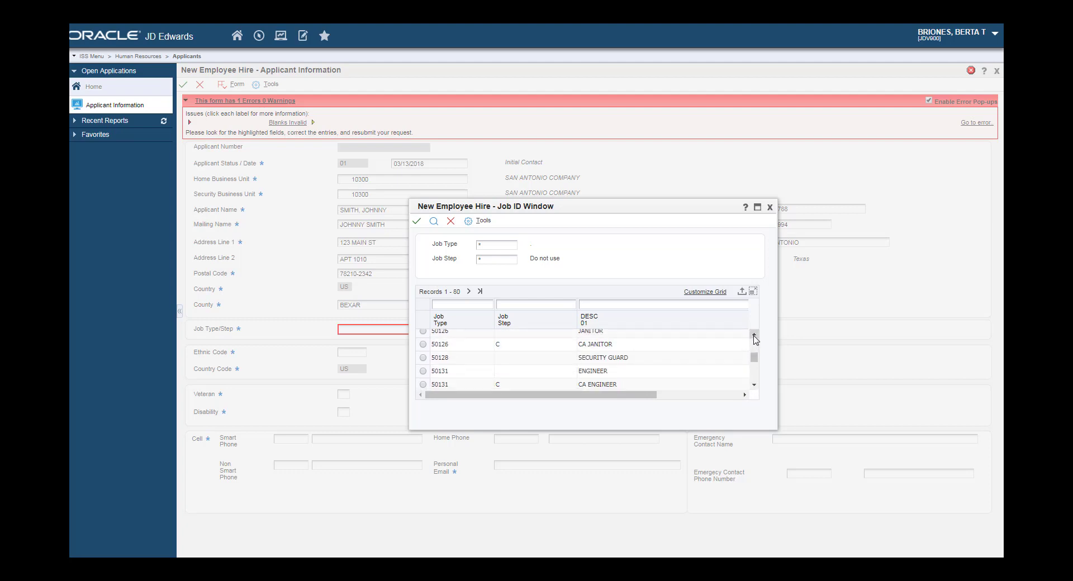
scroll(615, 358, "up", 1)
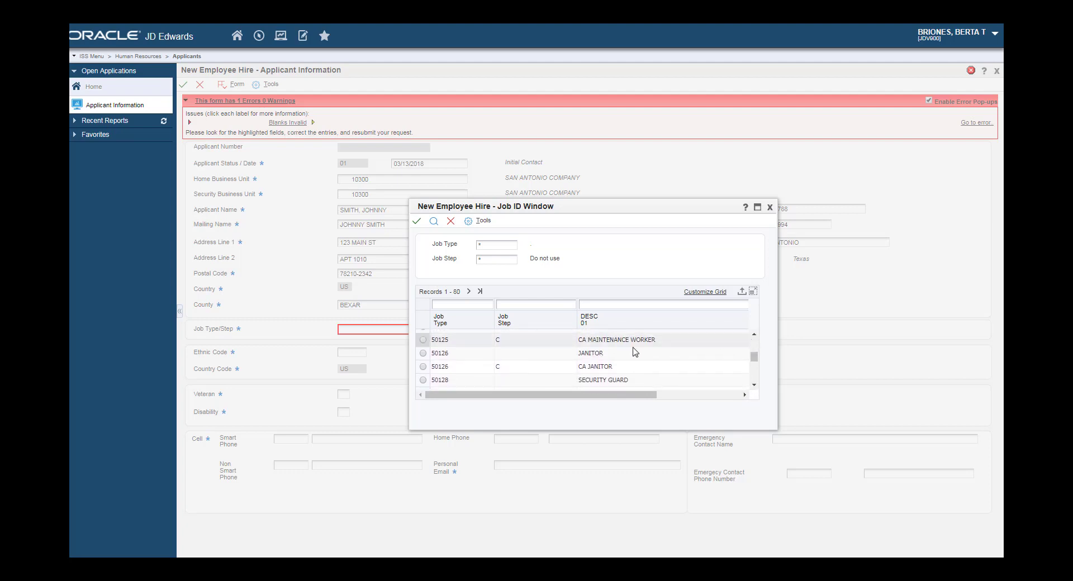
left_click(424, 353)
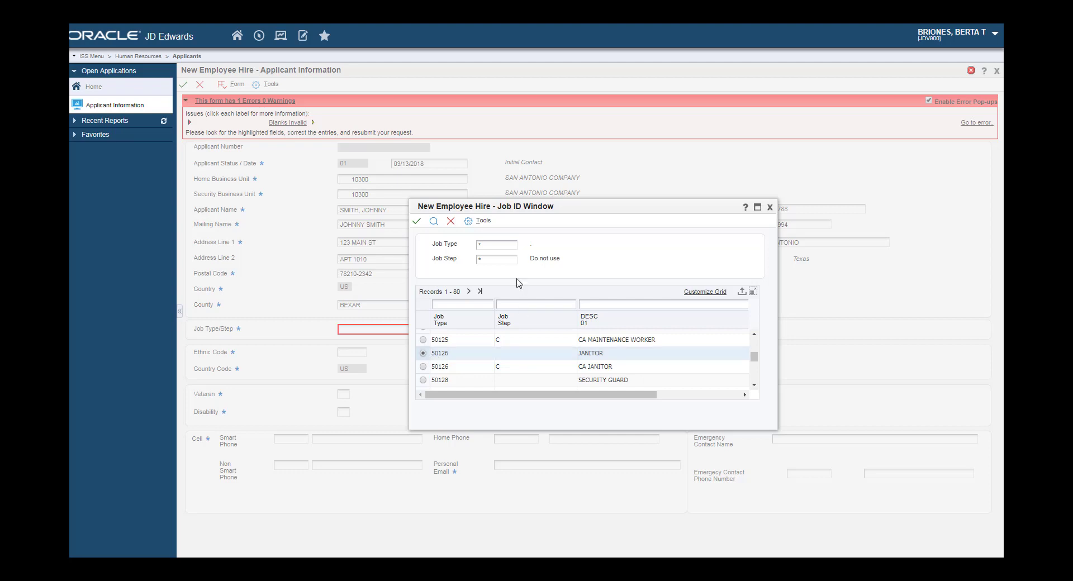
left_click(417, 221)
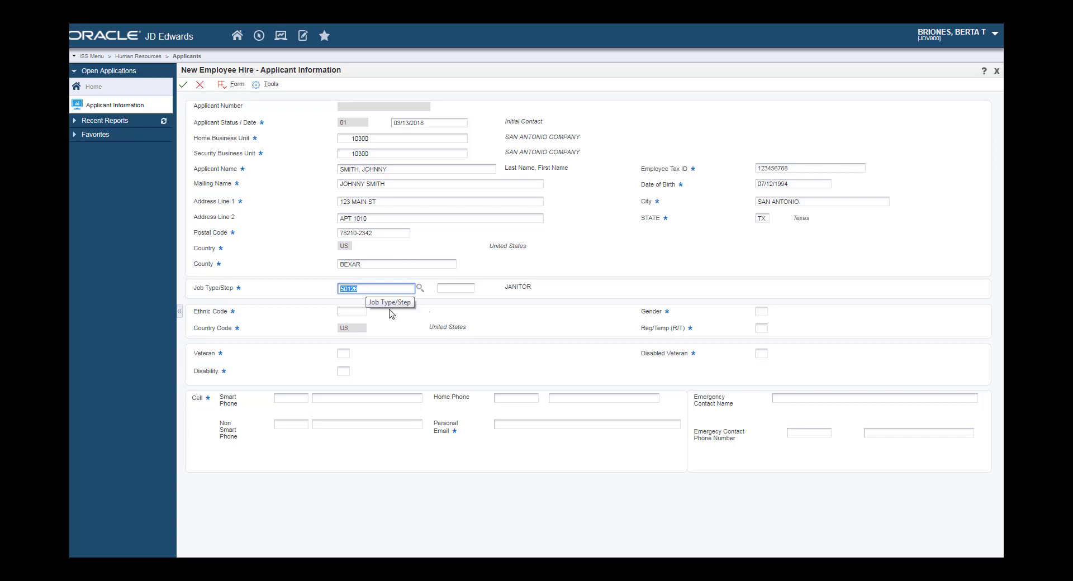
- Choose ethnic code 01 White from the ethnic code lookup
key("Tab")
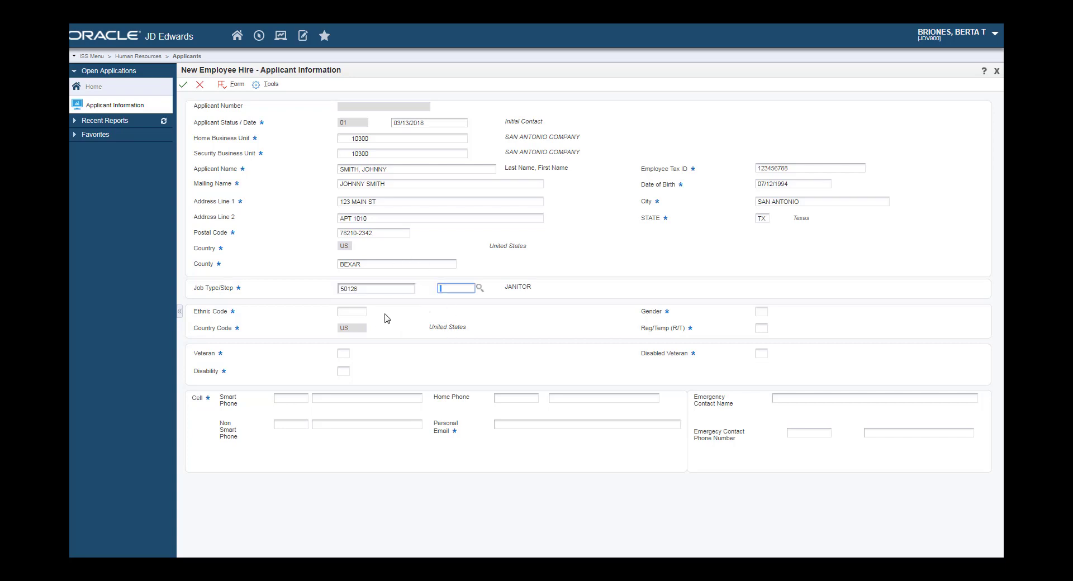
key("Tab")
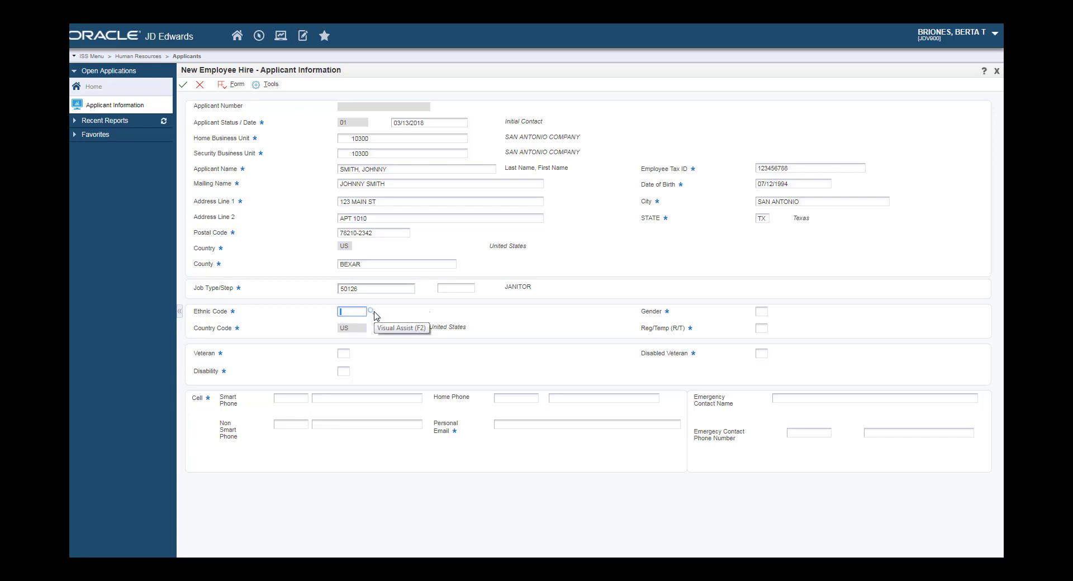
left_click(374, 312)
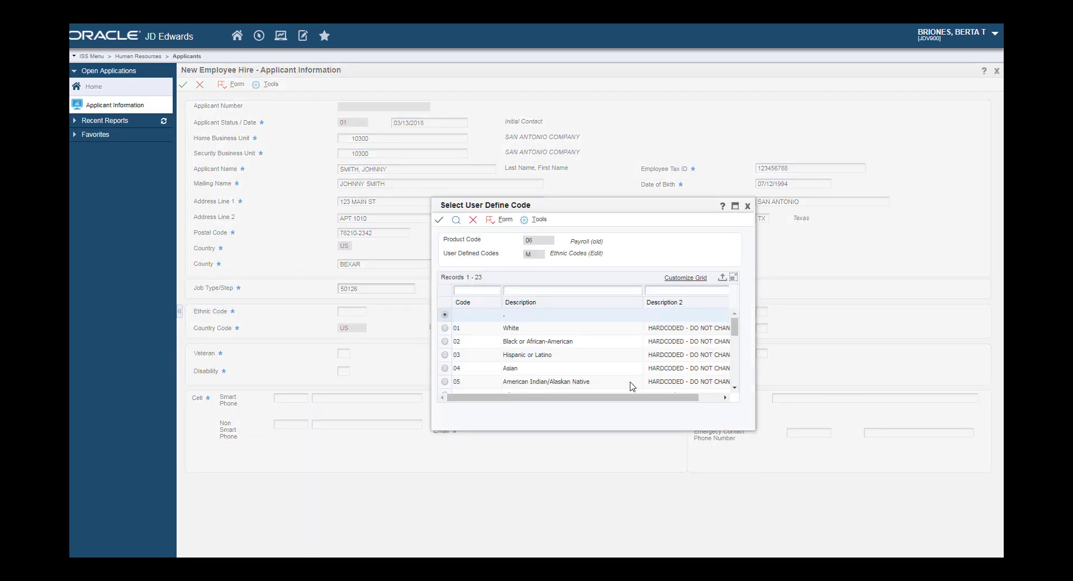
left_click(445, 329)
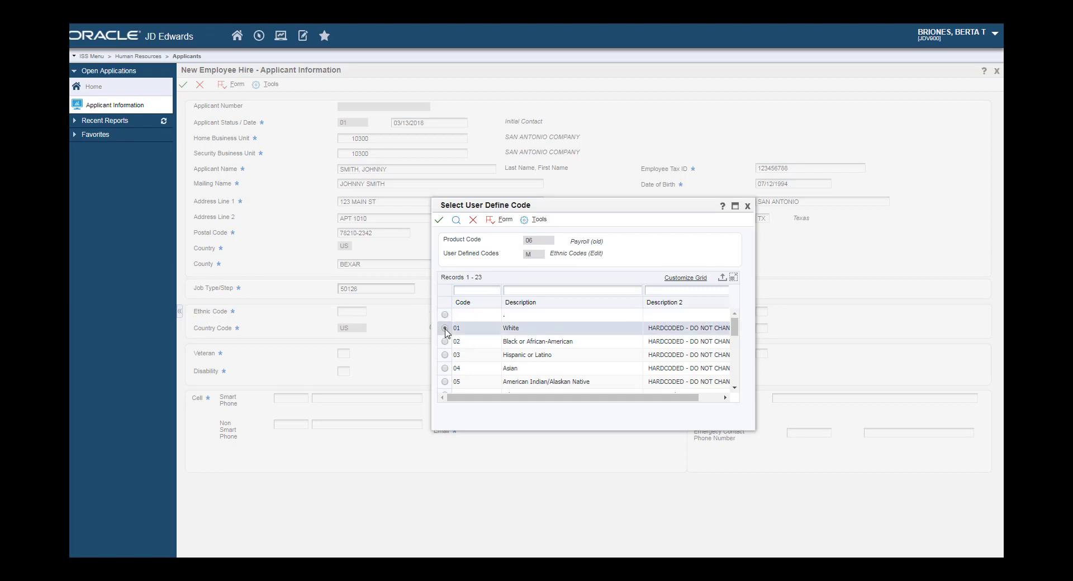
left_click(438, 221)
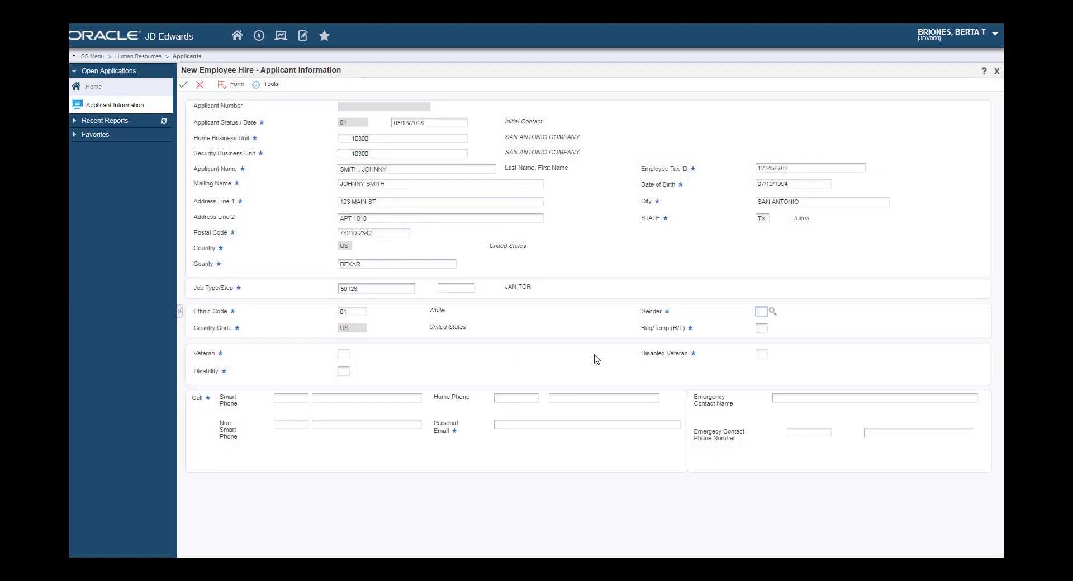
- Set gender M, employment type R, and N for veteran and disability
type("M")
key("Tab")
type("R")
key("Tab")
type("N")
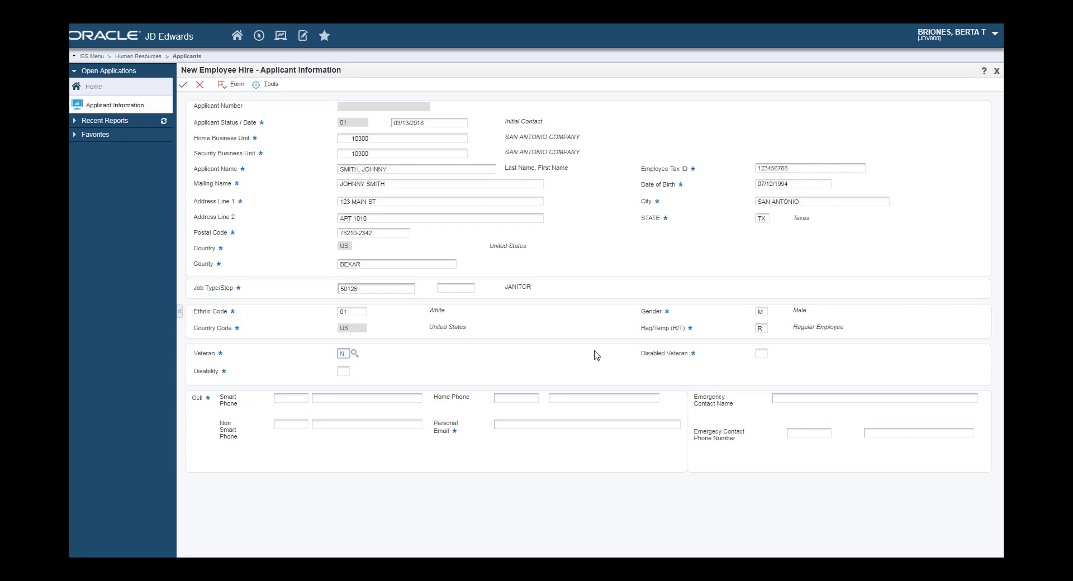
key("Tab")
key("Tab")
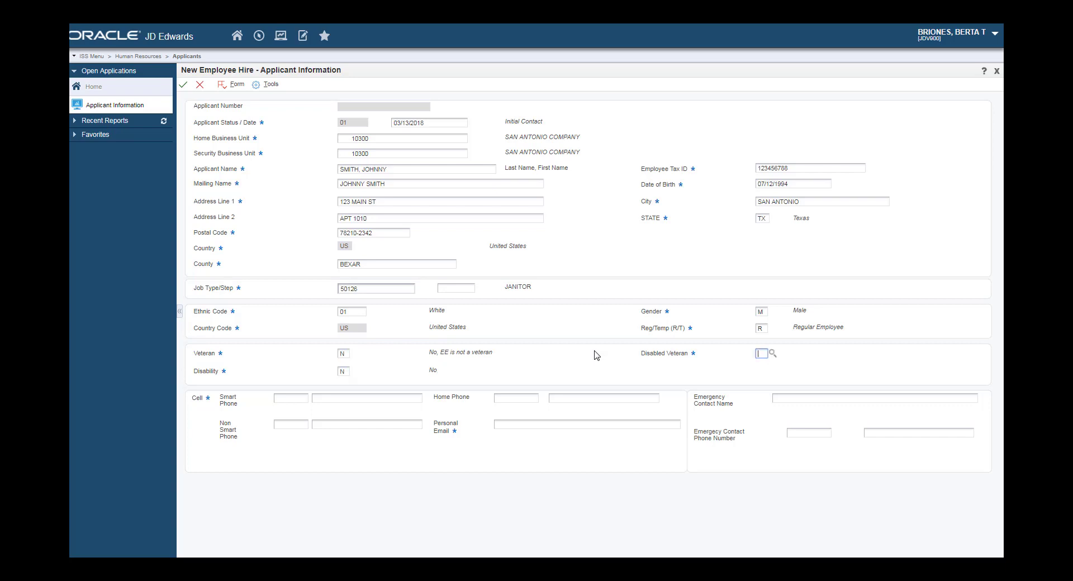
type("N")
key("Tab")
key("Tab")
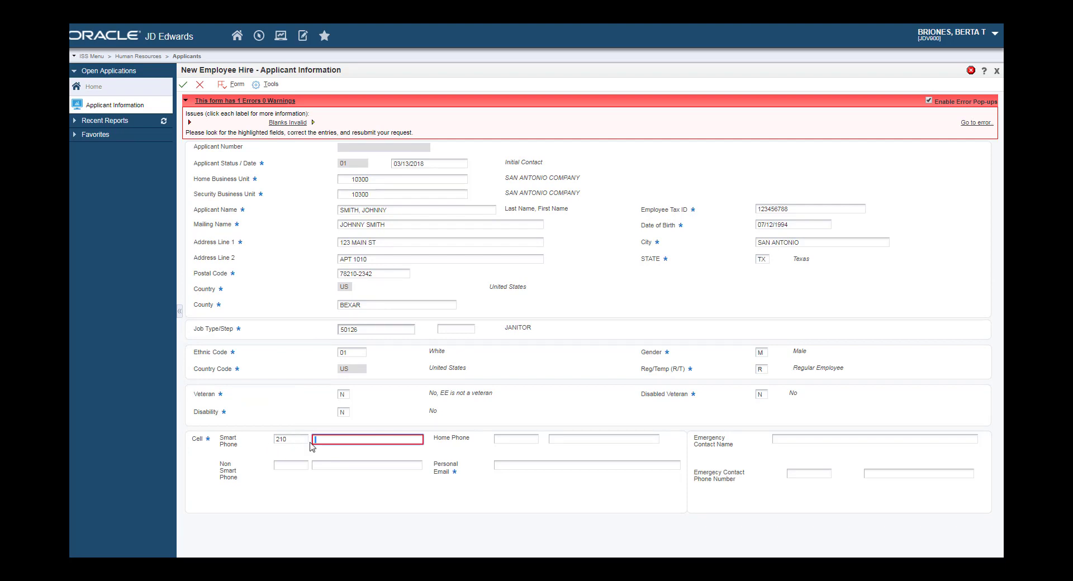
- Enter the applicant's smart phone number after the area code
type("3")
type("234")
type("6766")
key("Tab")
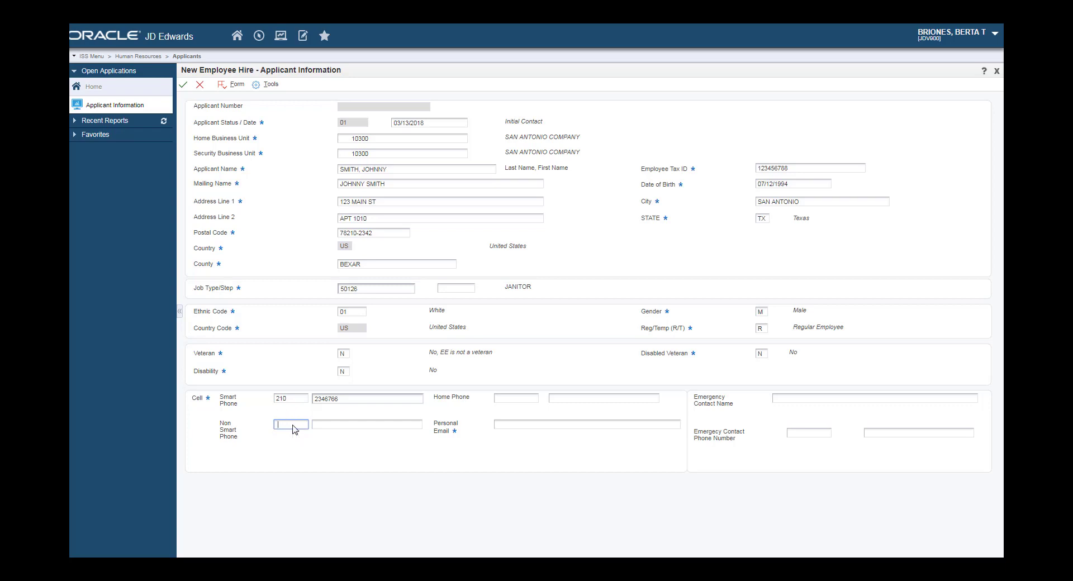
- Skip the non-smart phone fields, then enter the personal email and emergency contact's name
left_click(250, 404)
left_click(501, 426)
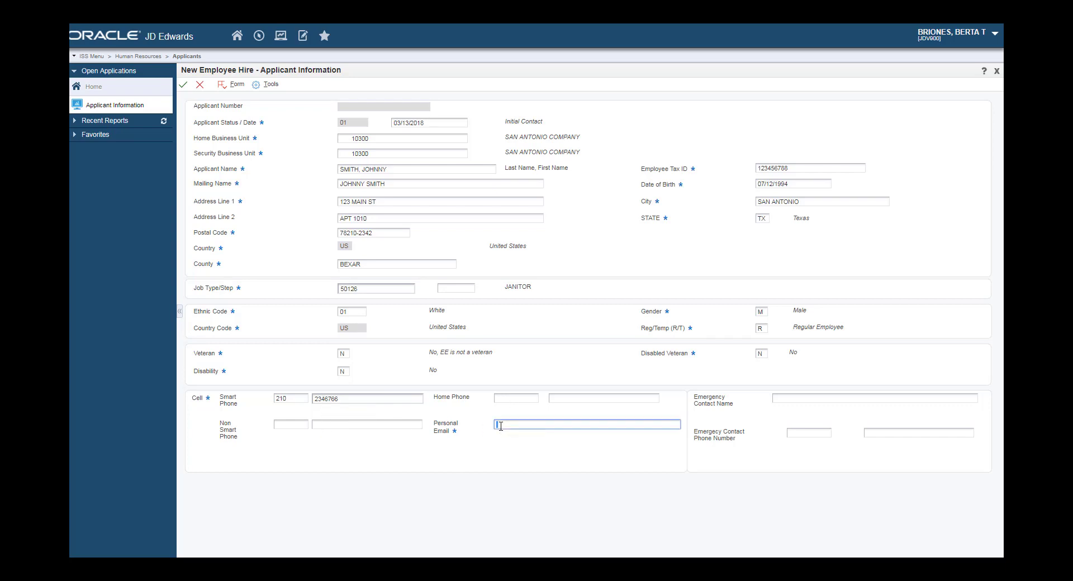
key("Tab")
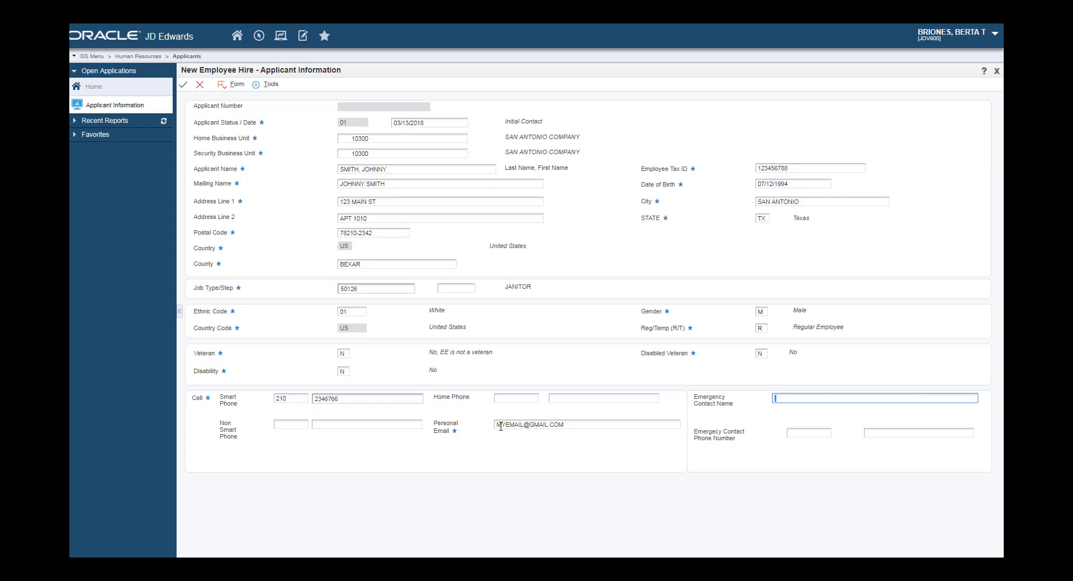
type("ANE SMITH")
key("Return")
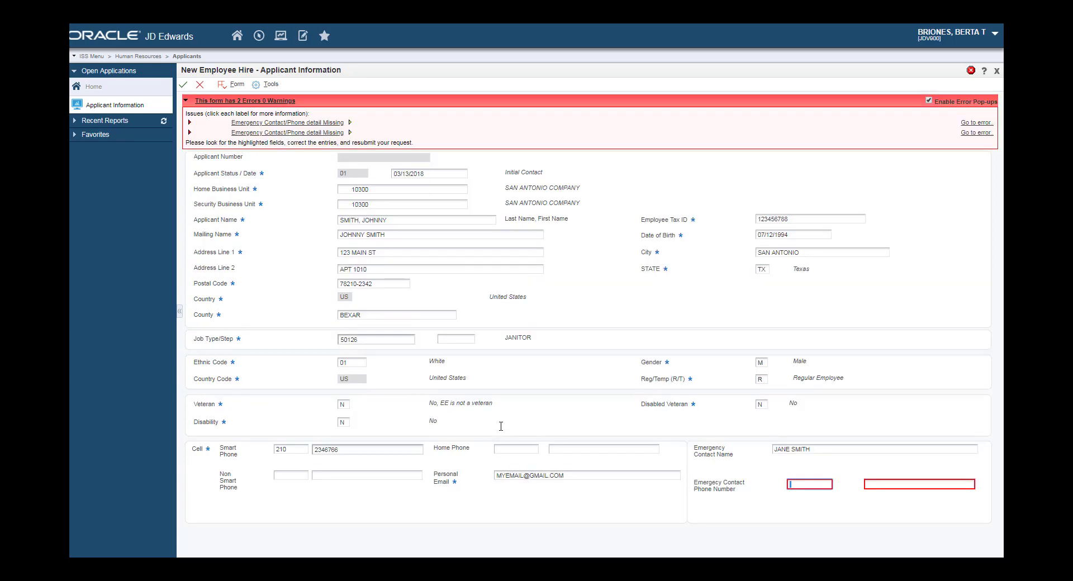
- Enter the emergency contact's phone area code and number in the phone fields
key("Tab")
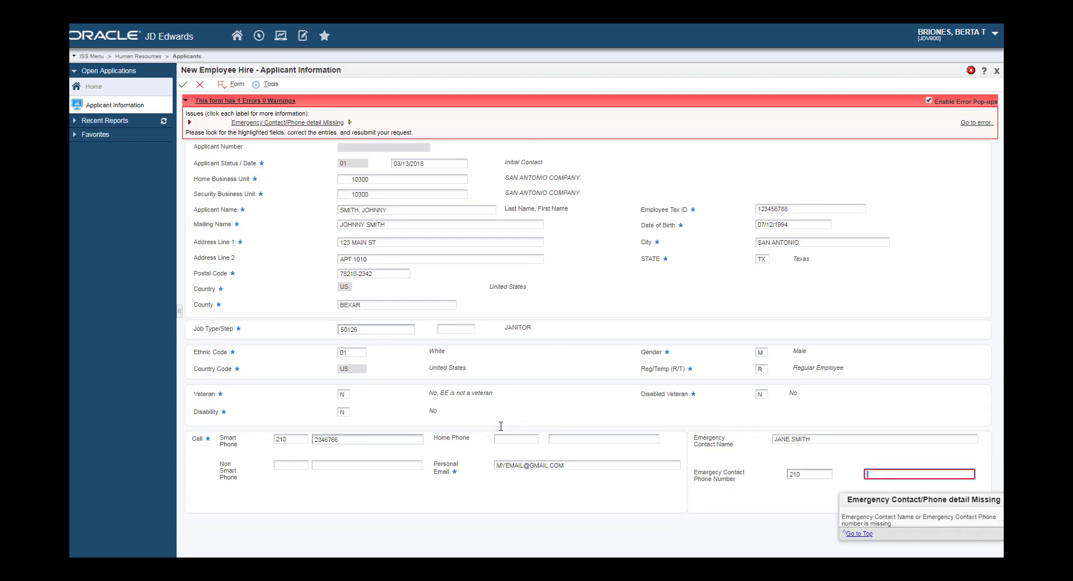
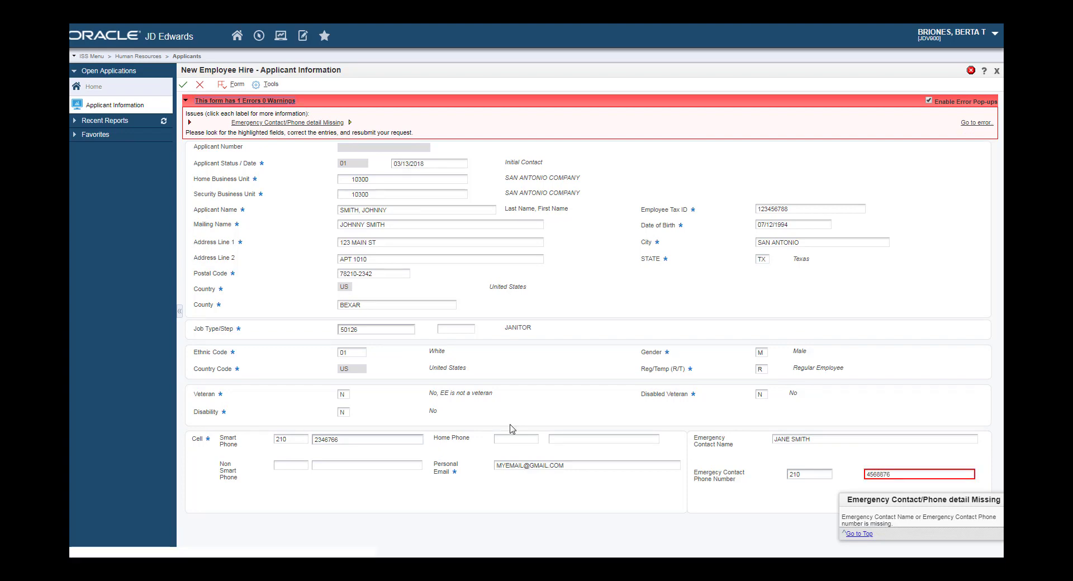
left_click(836, 523)
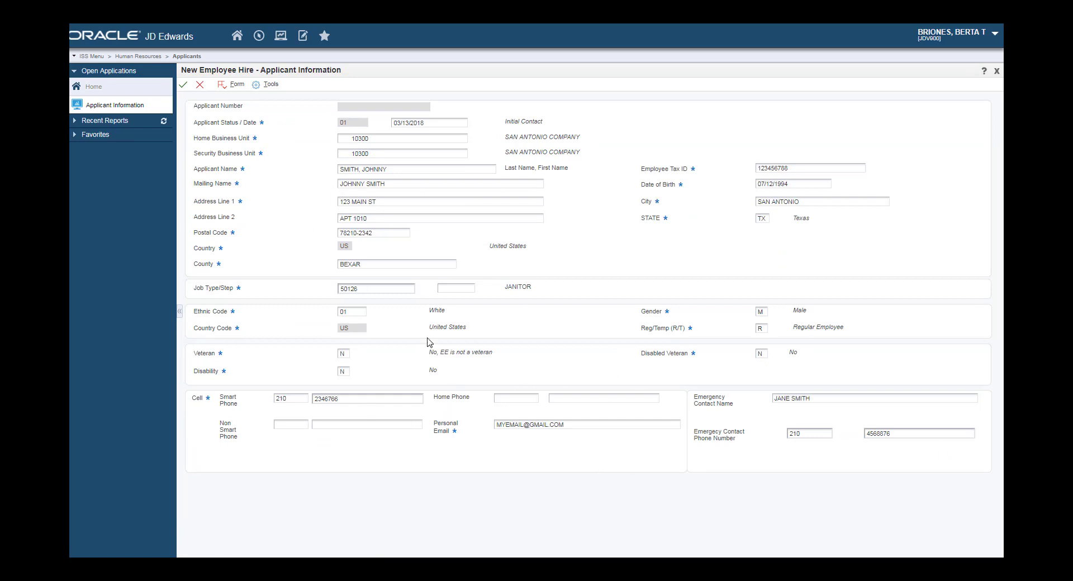
- Save the applicant and select its new row in Work With Applicants
left_click(184, 87)
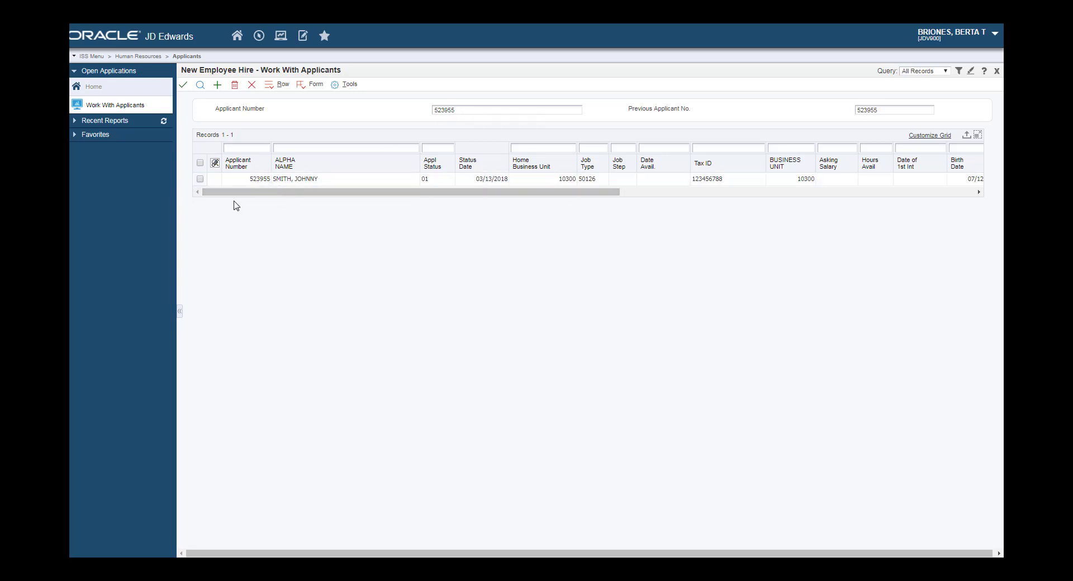
left_click(201, 179)
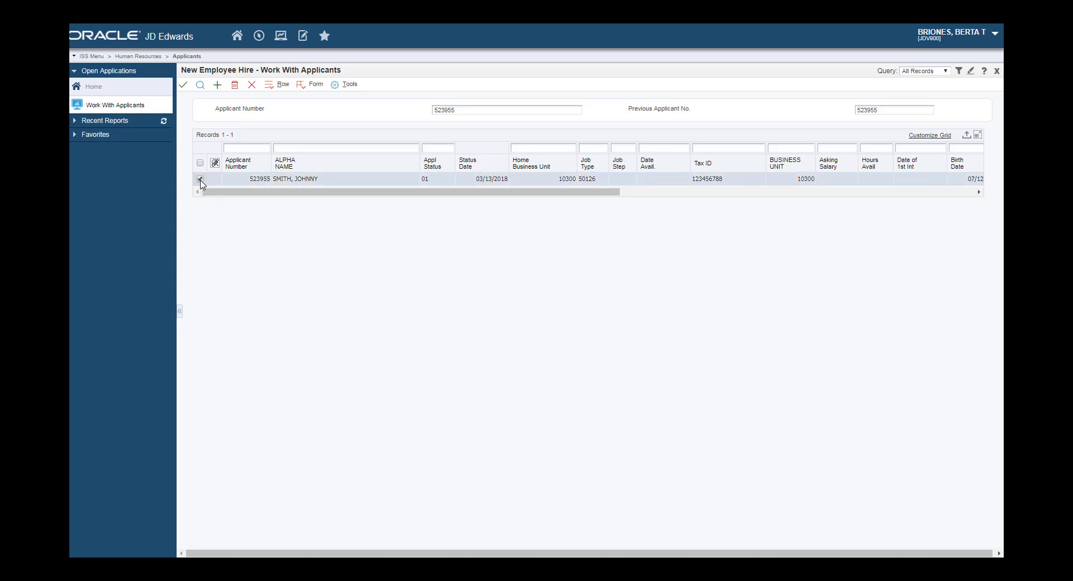